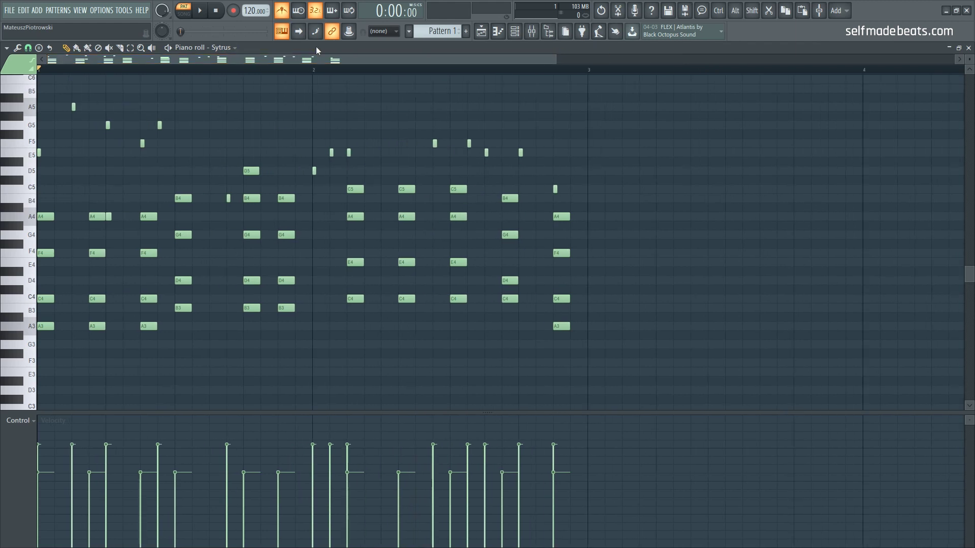
# - Play back Pattern 1 and close the piano roll to return to the channel rack
pyautogui.press('space')
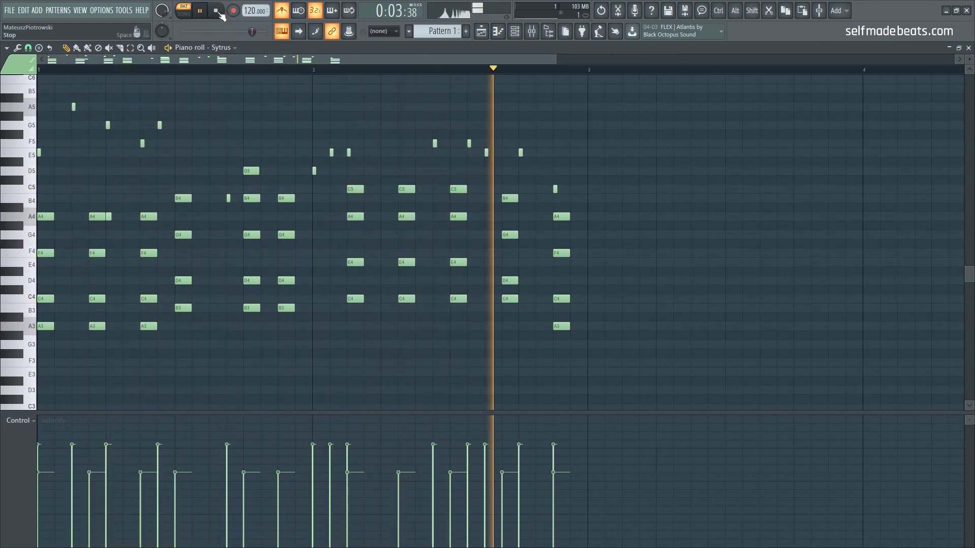
pyautogui.click(220, 14)
pyautogui.click(968, 48)
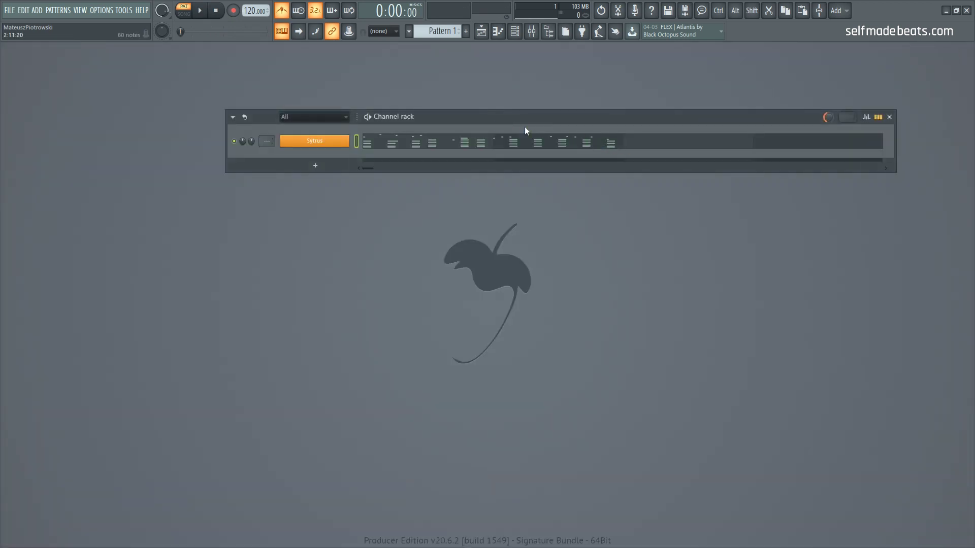
pyautogui.moveTo(457, 123); pyautogui.dragTo(467, 121)
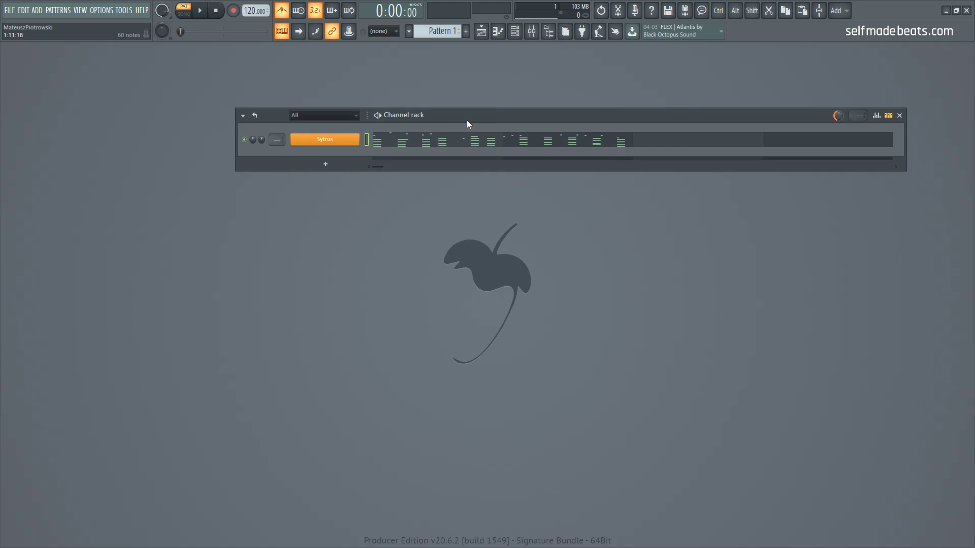
# - Add a second Sytrus channel and load the Default preset in it
pyautogui.click(337, 166)
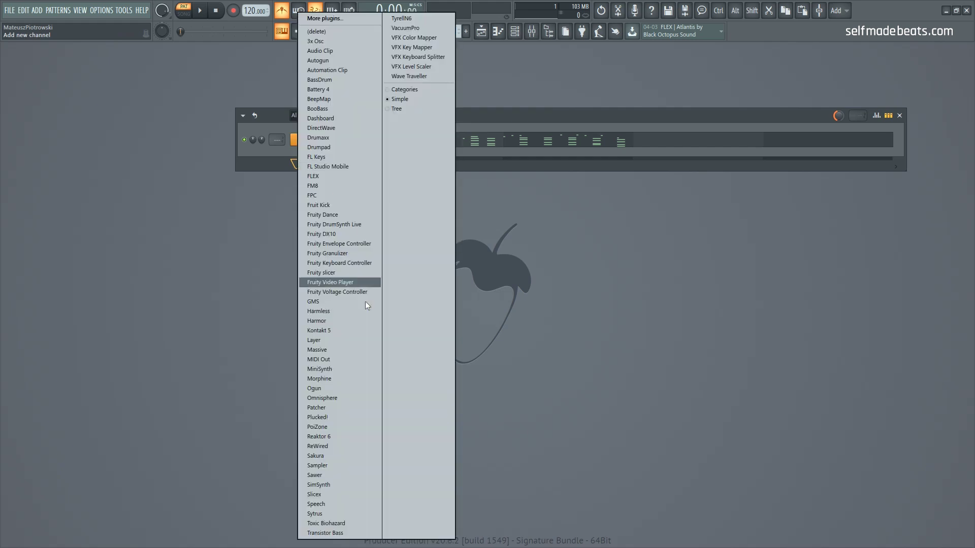
pyautogui.click(348, 516)
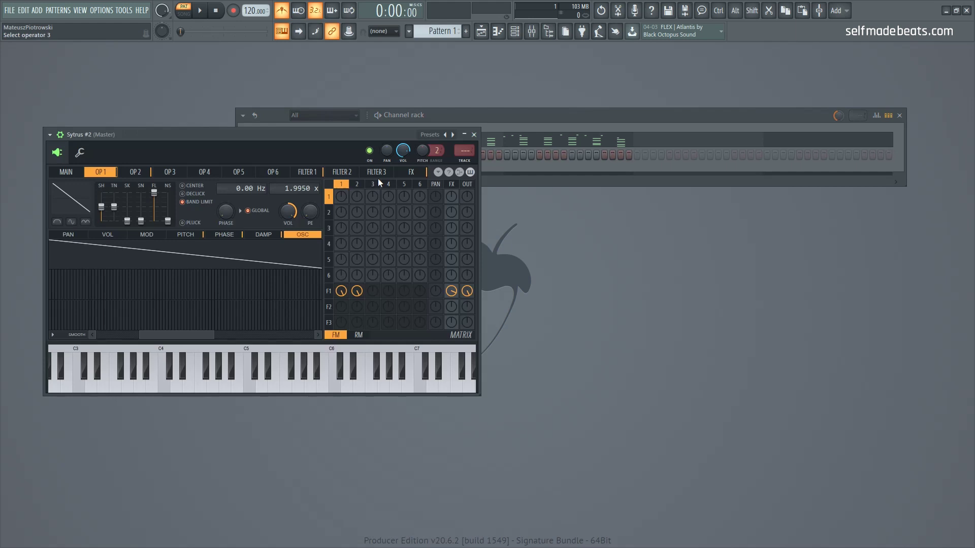
pyautogui.click(475, 133)
pyautogui.click(255, 18)
pyautogui.moveTo(419, 138); pyautogui.dragTo(583, 170)
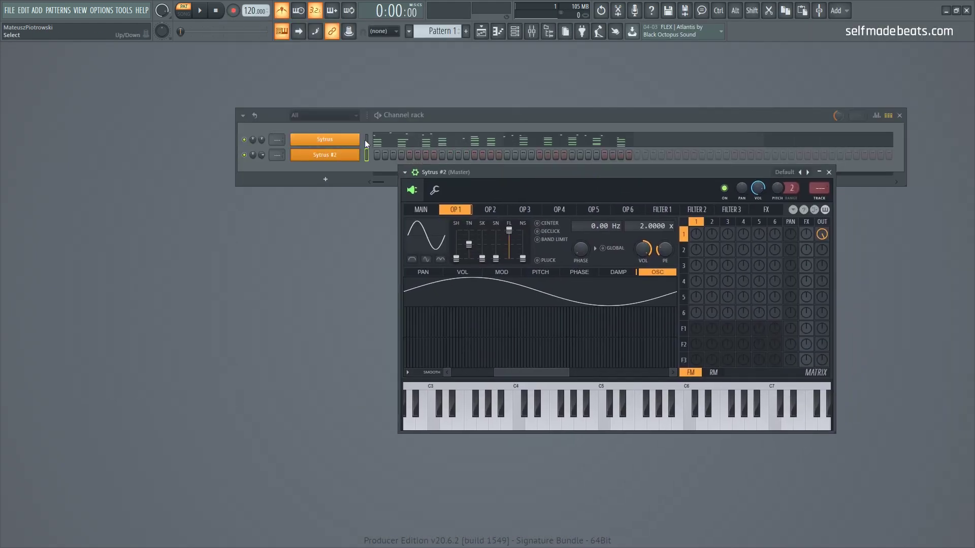
# - Copy the notes of the Sytrus channel into Sytrus #2 and mute the original Sytrus channel
pyautogui.click(365, 139)
pyautogui.click(366, 154)
pyautogui.hotkey('ctrl', 'v')
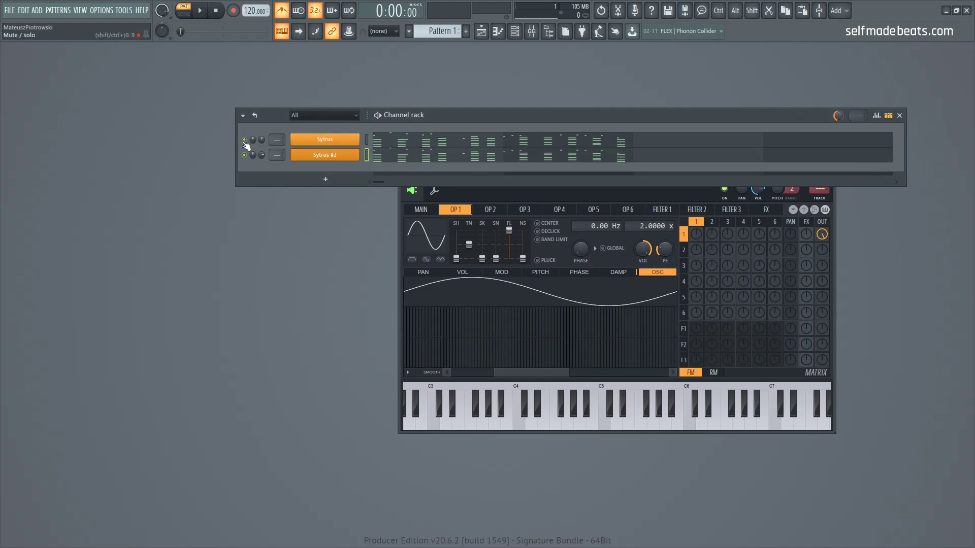
pyautogui.click(464, 200)
pyautogui.moveTo(486, 173); pyautogui.dragTo(496, 171)
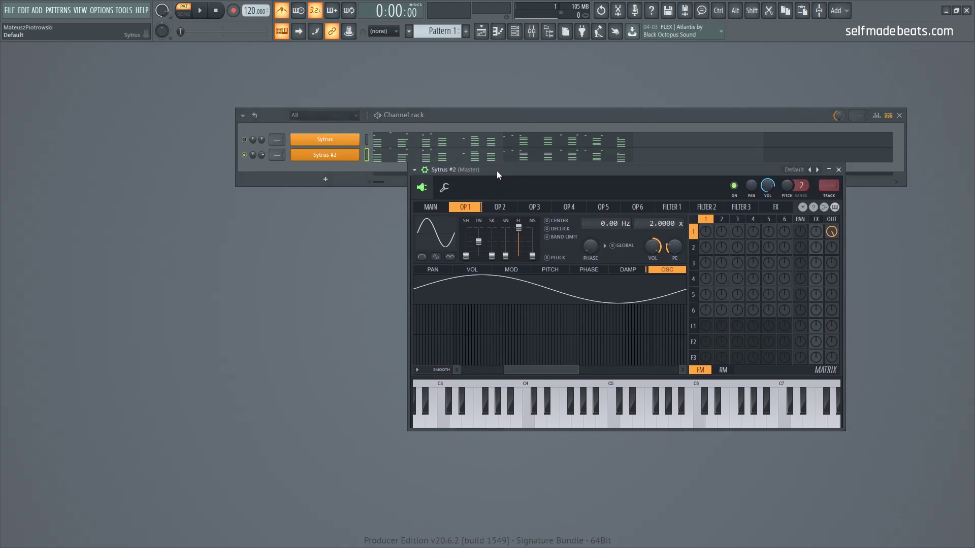
# - Set operator 1's oscillator shape to Square in Sytrus #2, playing the pattern before and after the change
pyautogui.press('space')
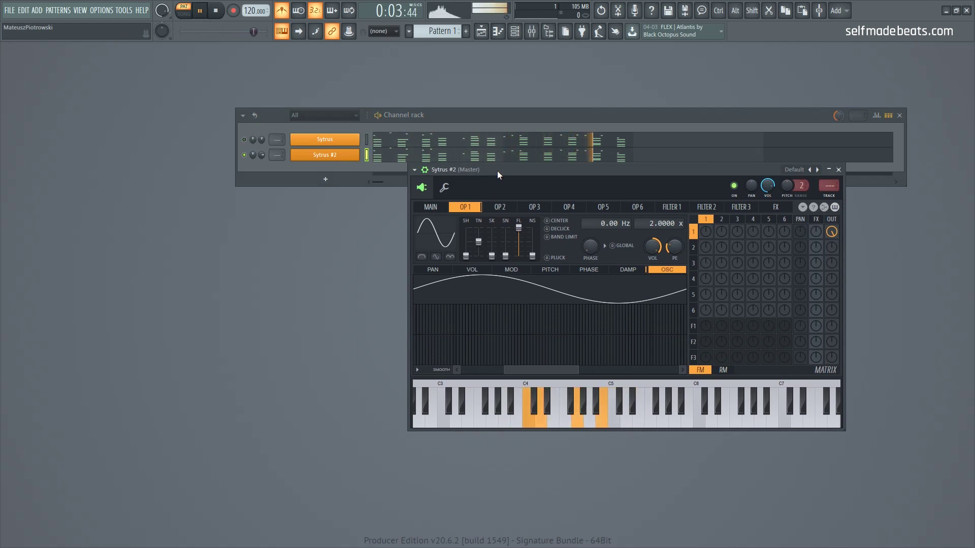
pyautogui.press('space')
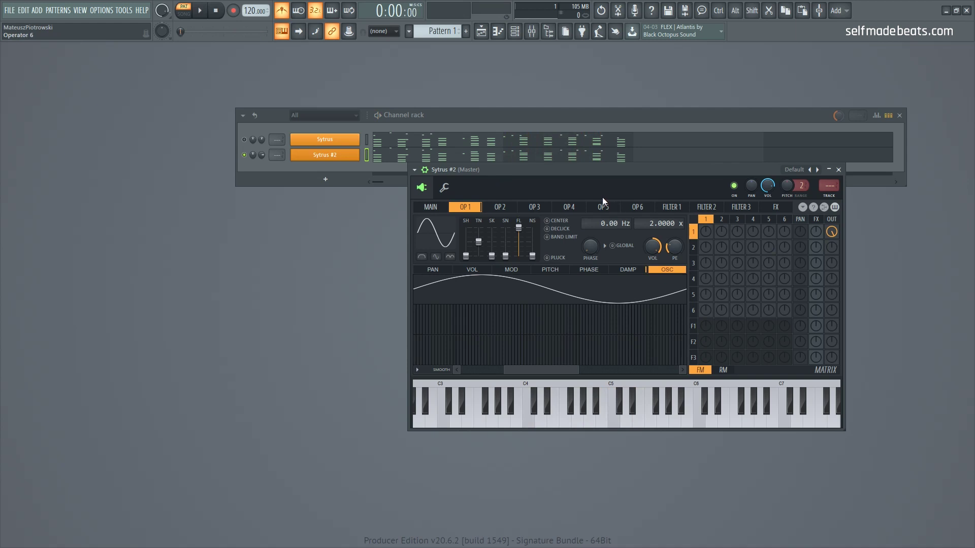
pyautogui.click(437, 232)
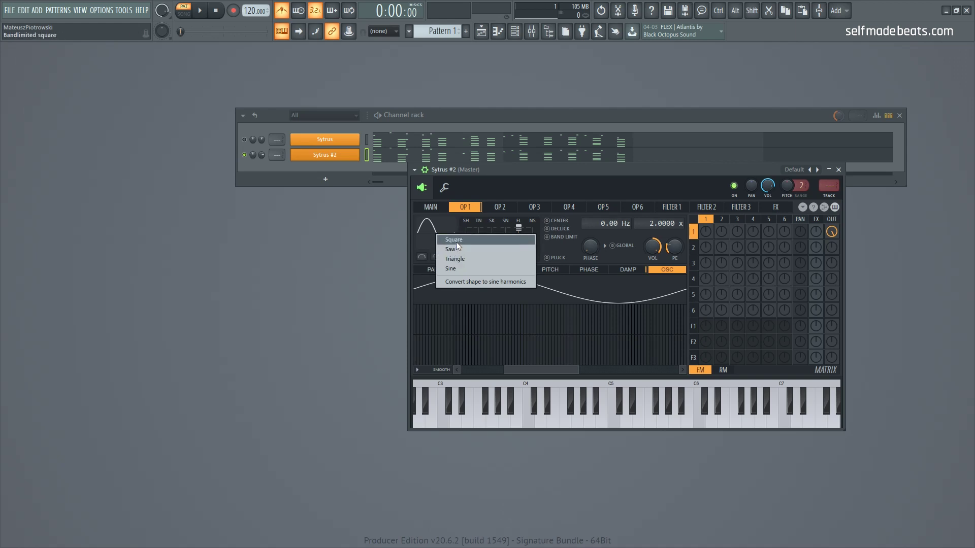
pyautogui.click(456, 240)
pyautogui.moveTo(543, 172); pyautogui.dragTo(538, 171)
pyautogui.press('space')
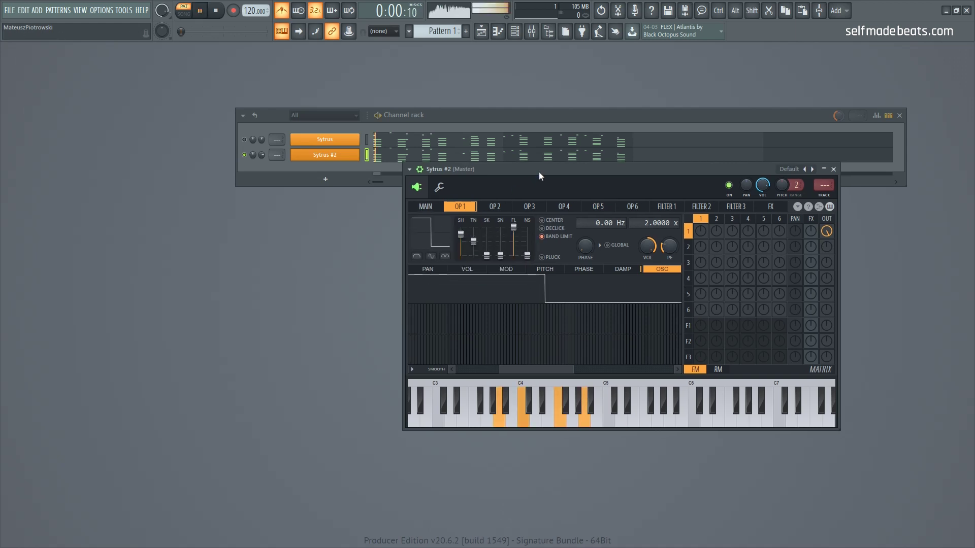
pyautogui.press('space')
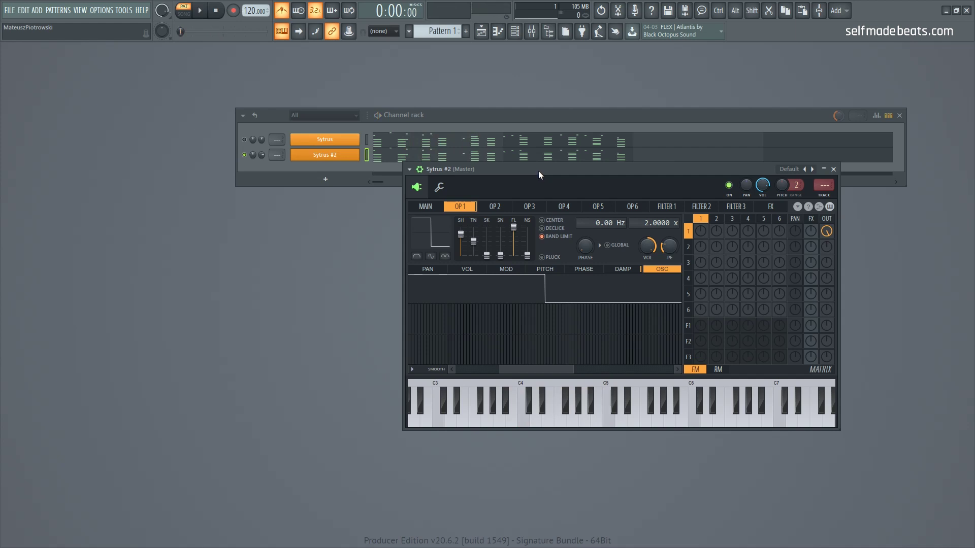
# - Enable operator 1's volume envelope with its peak moved to the very start, and play the pattern
pyautogui.click(462, 271)
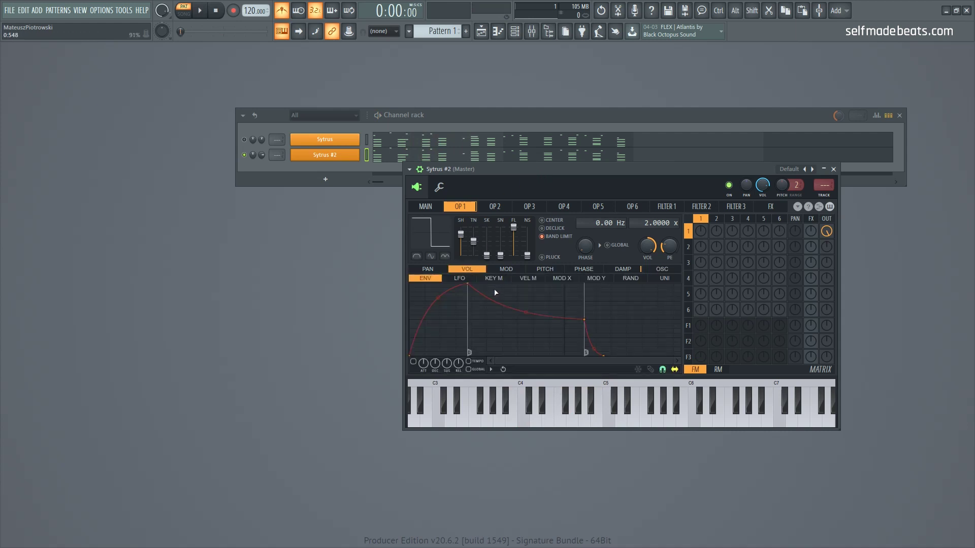
pyautogui.click(413, 361)
pyautogui.moveTo(471, 285); pyautogui.dragTo(376, 270)
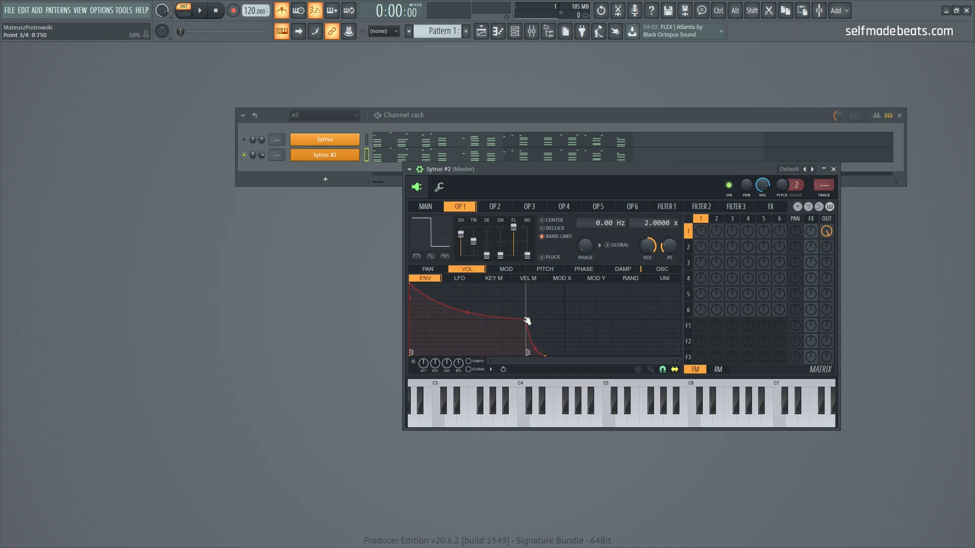
pyautogui.press('space')
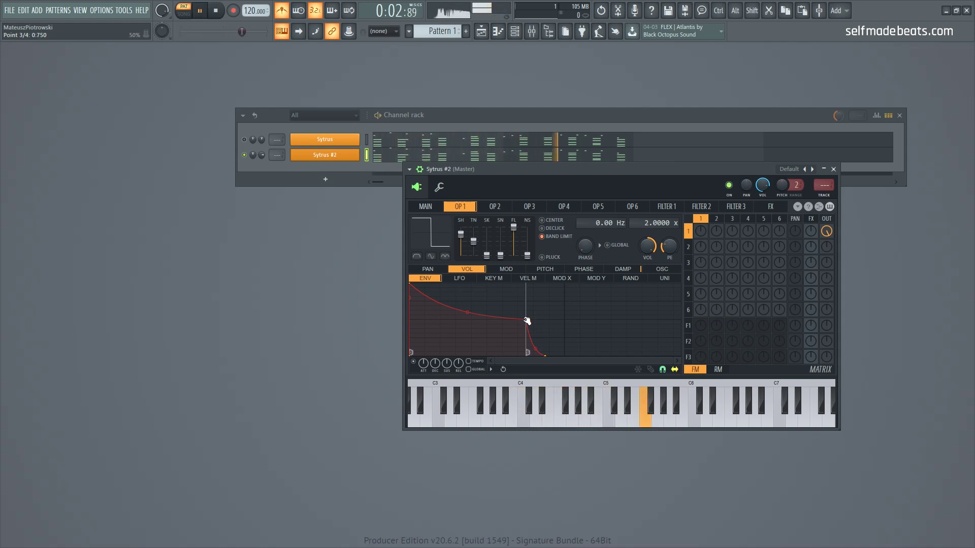
pyautogui.press('space')
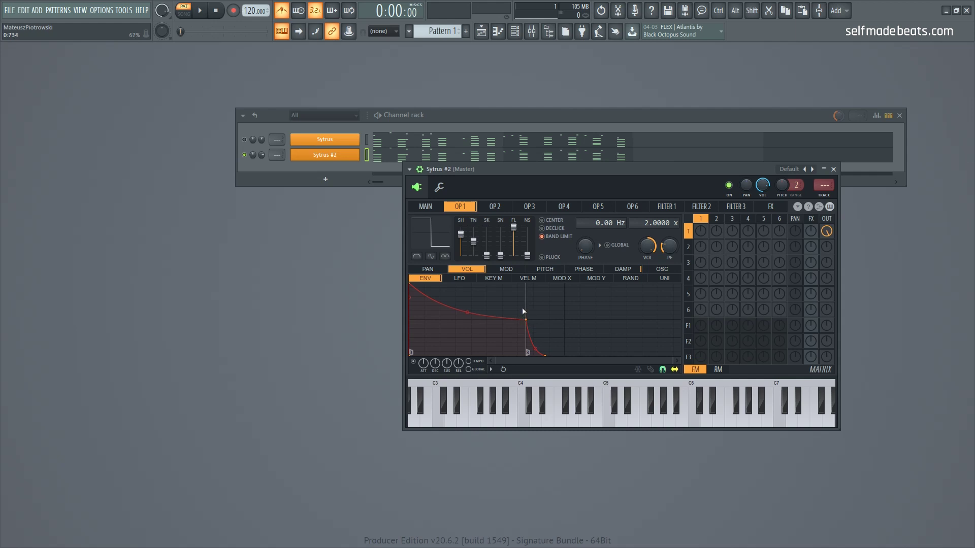
# - Shorten the volume envelope's decay and drop its sustain level to zero, then play the pattern
pyautogui.moveTo(527, 321); pyautogui.dragTo(445, 355)
pyautogui.press('space')
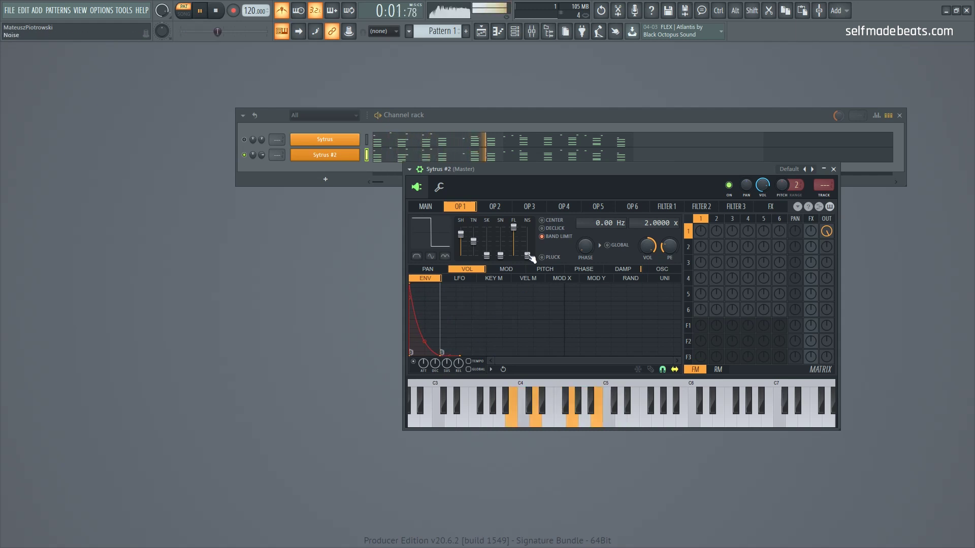
pyautogui.press('space')
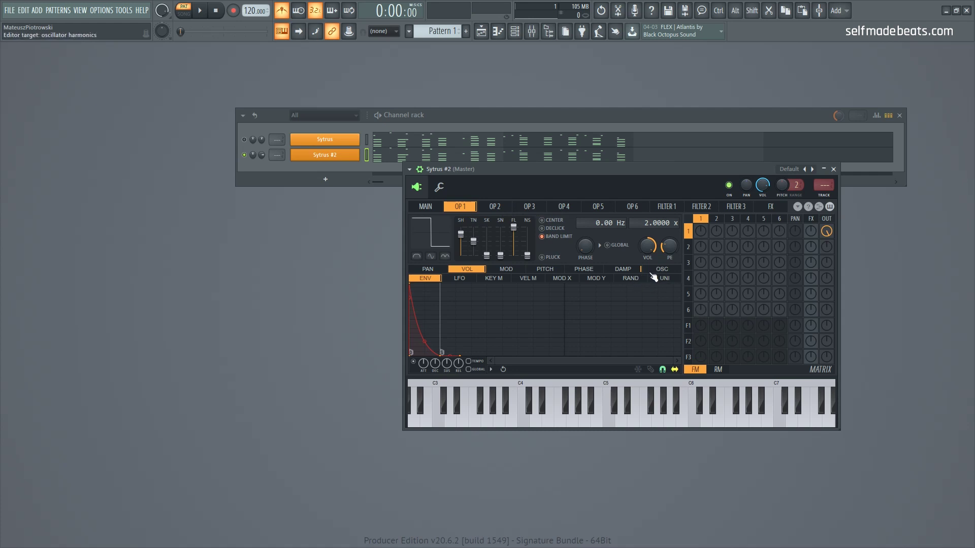
# - Enable operator 1's pitch envelope and raise its starting point to the centre line
pyautogui.click(546, 269)
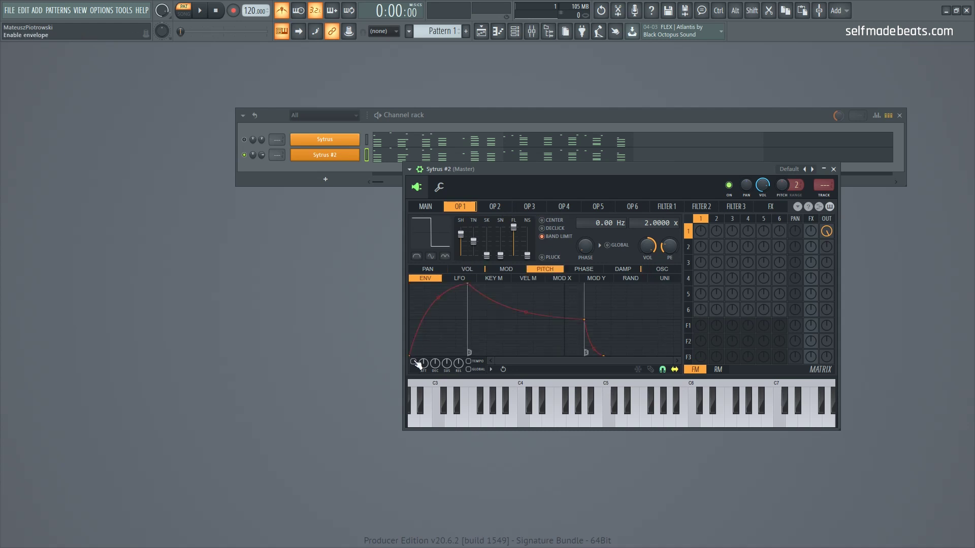
pyautogui.click(414, 362)
pyautogui.moveTo(409, 354); pyautogui.dragTo(394, 319)
# - Set the pitch envelope's second point to Stairs mode and adjust its tension to form two steps
pyautogui.rightClick(467, 284)
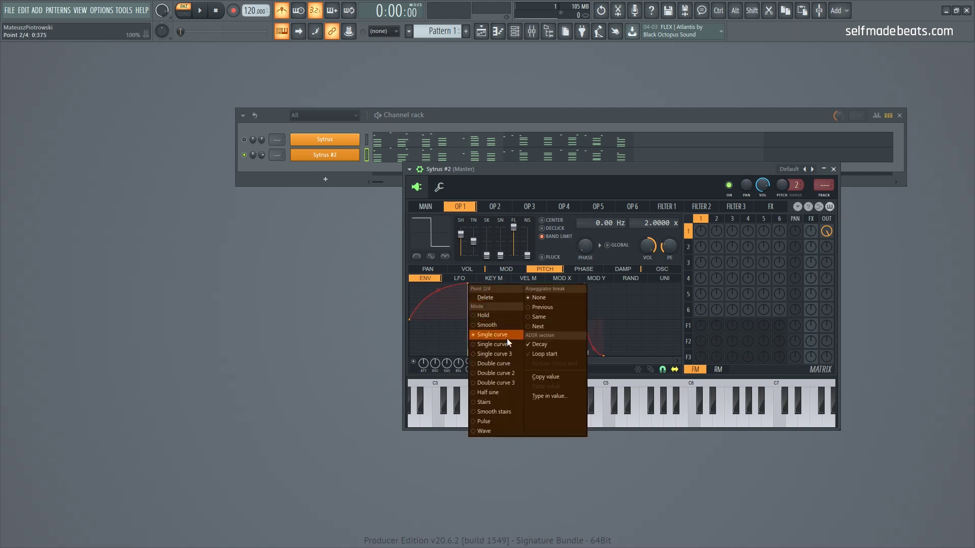
pyautogui.click(509, 401)
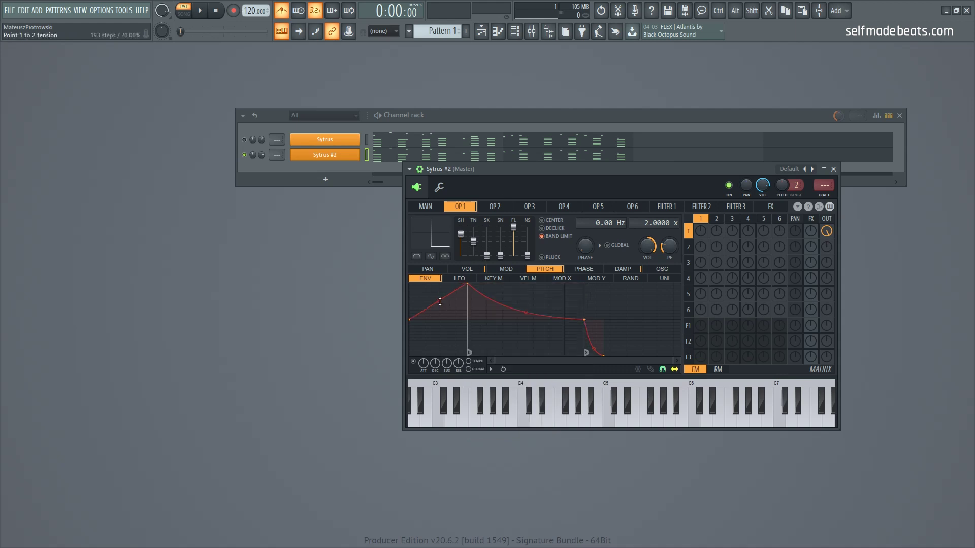
pyautogui.moveTo(439, 301); pyautogui.dragTo(439, 280)
# - Raise the pitch envelope's third point to 100% and delete the final release point
pyautogui.moveTo(584, 320); pyautogui.dragTo(594, 282)
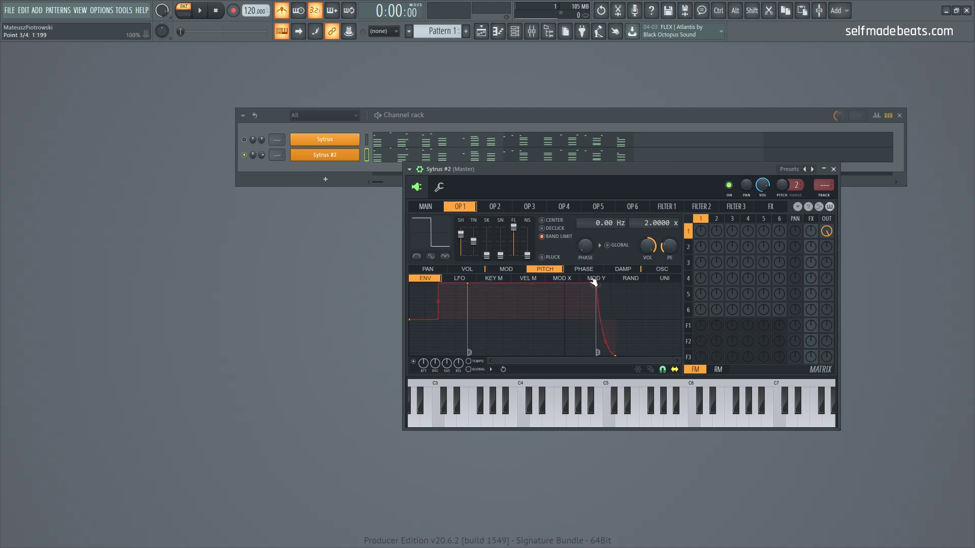
pyautogui.rightClick(618, 356)
pyautogui.click(641, 369)
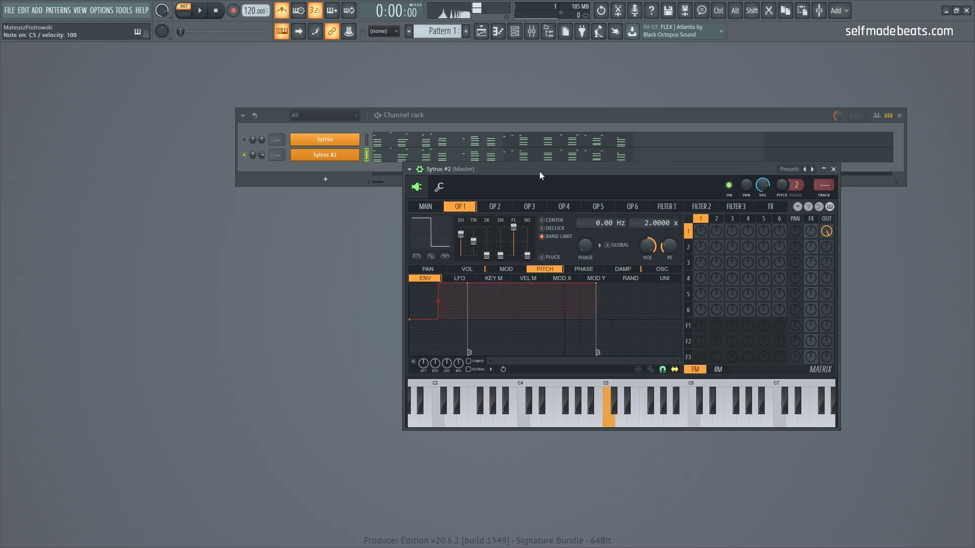
# - Lengthen operator 1's volume envelope decay and move the pitch envelope's second point earlier, then play the pattern
pyautogui.click(464, 270)
pyautogui.moveTo(463, 353); pyautogui.dragTo(511, 358)
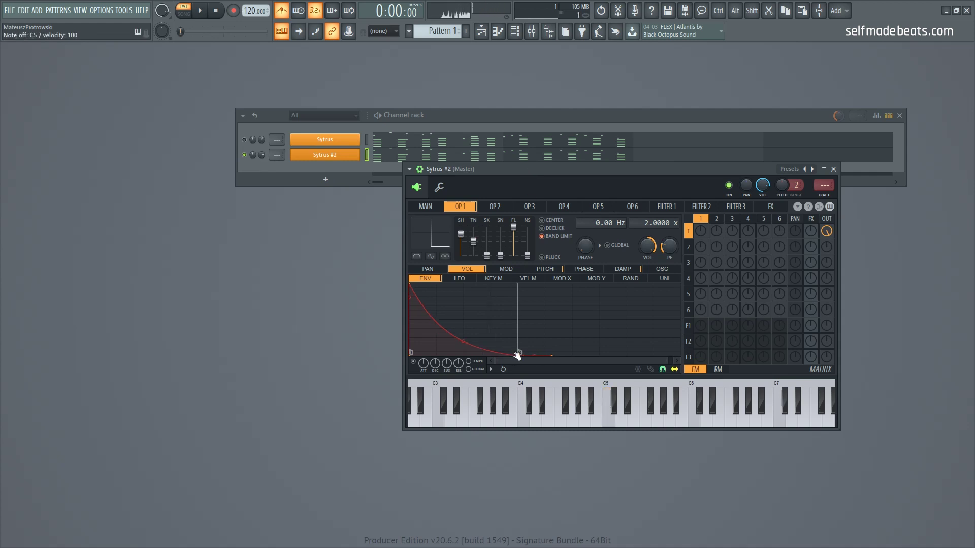
pyautogui.click(544, 269)
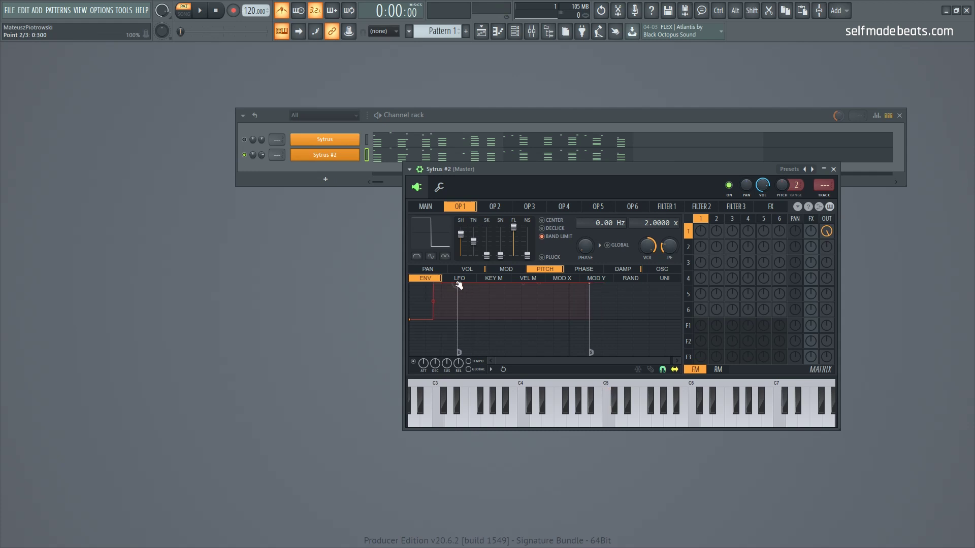
pyautogui.moveTo(459, 282)
pyautogui.mouseDown()
pyautogui.moveTo(488, 285)
pyautogui.moveTo(435, 277)
pyautogui.moveTo(471, 282)
pyautogui.moveTo(431, 278)
pyautogui.moveTo(432, 288)
pyautogui.mouseUp()
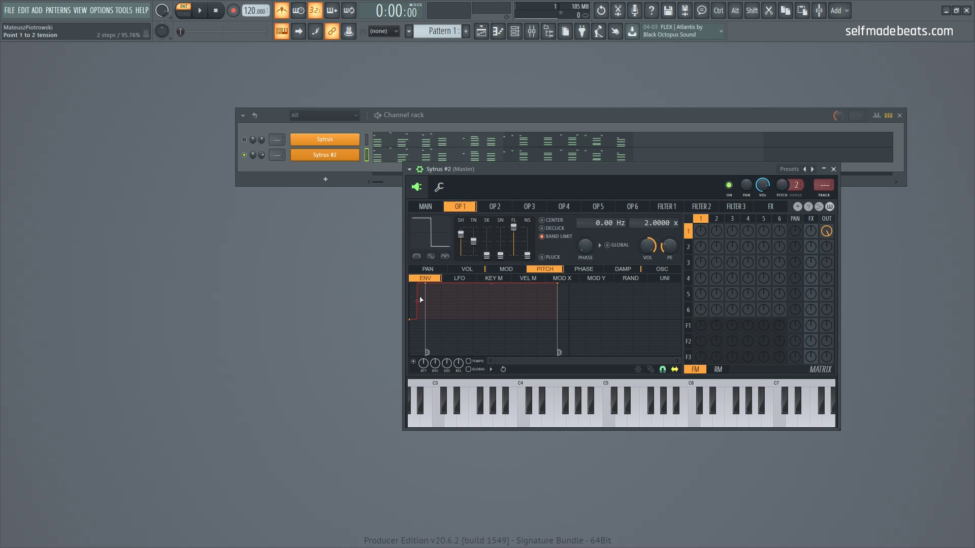
pyautogui.press('space')
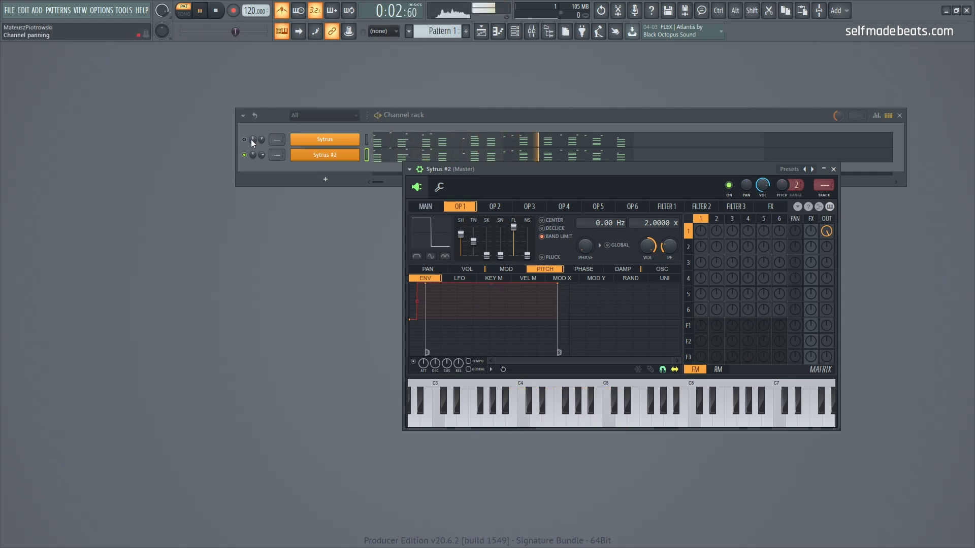
pyautogui.press('space')
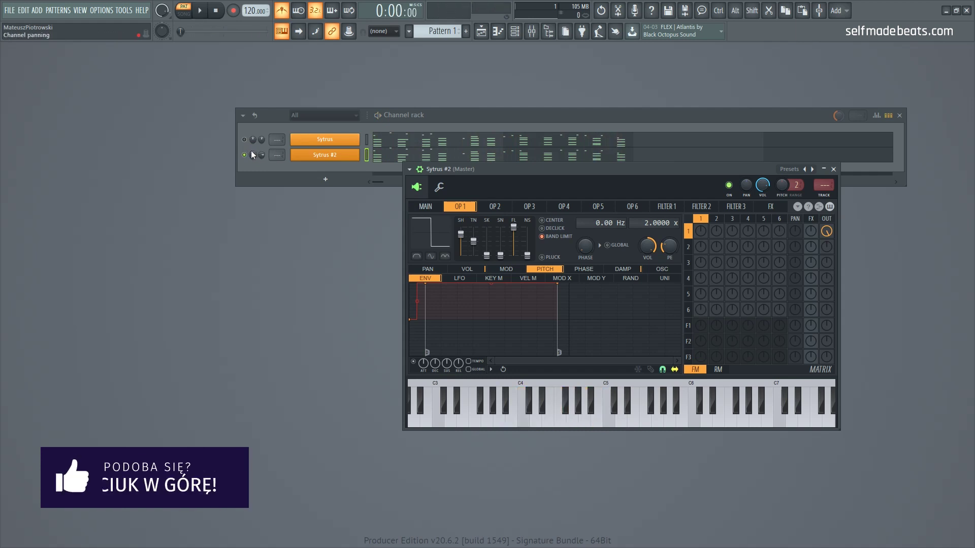
# - Switch playback to the original Sytrus channel and play the pattern to compare its sound with Sytrus #2
pyautogui.click(246, 143)
pyautogui.press('space')
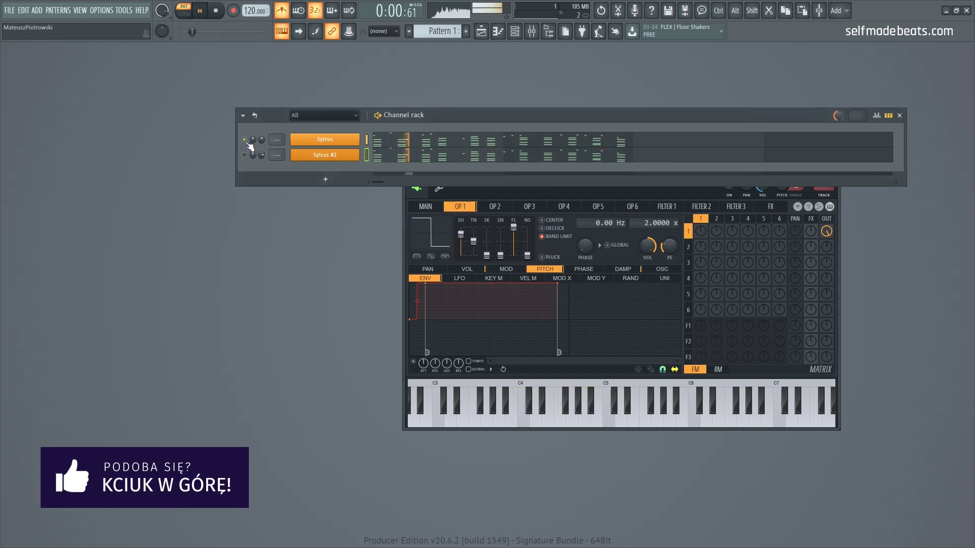
pyautogui.press('space')
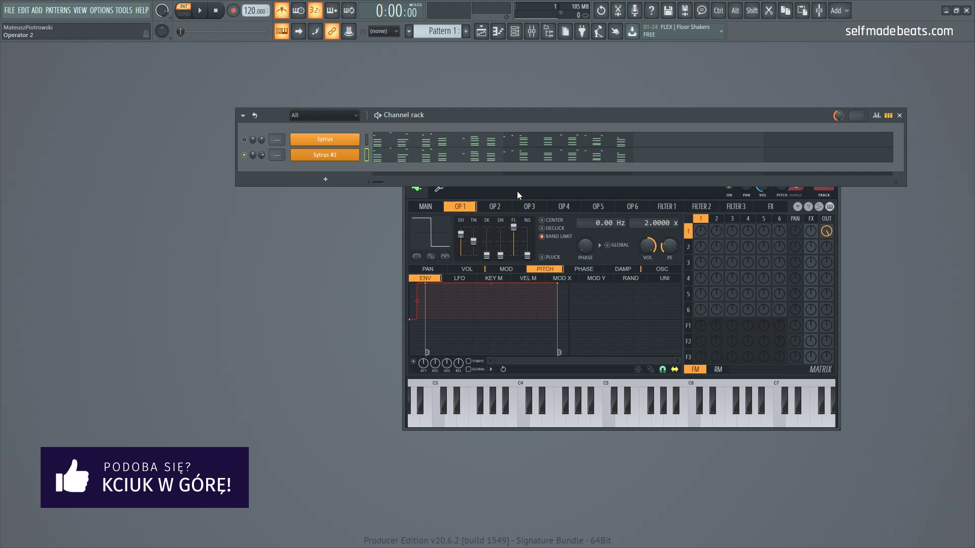
# - Review operator 1's volume envelope and pitch envelope in Sytrus #2
pyautogui.click(517, 191)
pyautogui.click(467, 269)
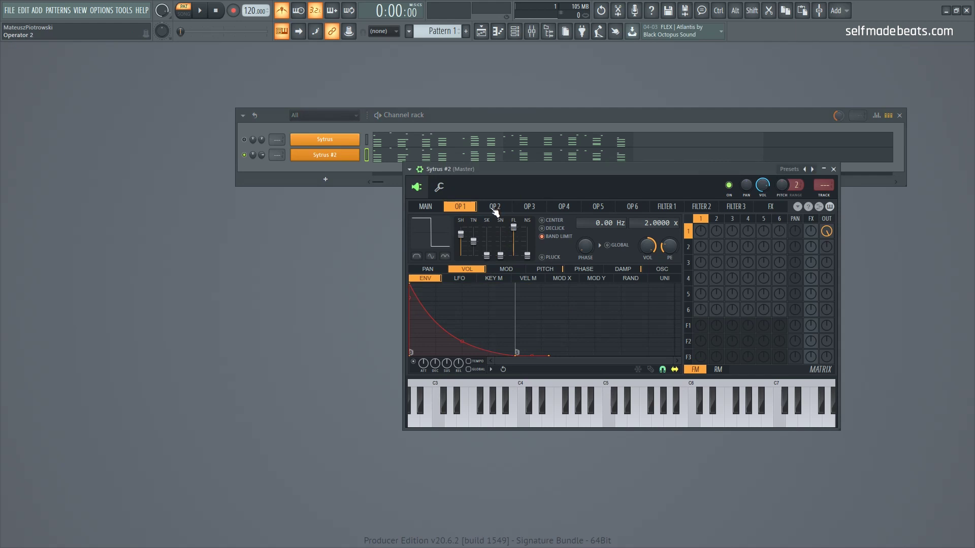
pyautogui.click(564, 270)
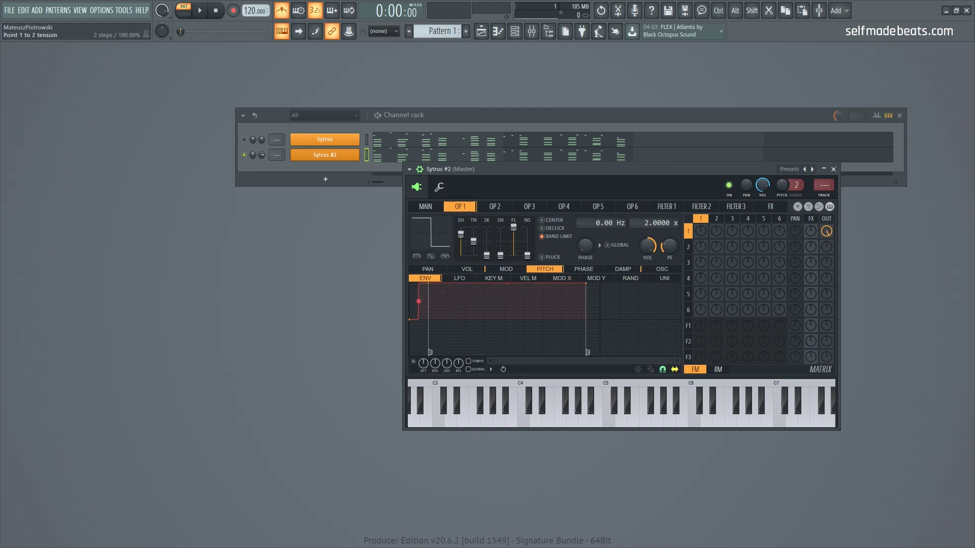
# - Adjust the tension between the pitch envelope's first two points to 2 steps at 95.79%, playing test notes between adjustments
pyautogui.moveTo(418, 302); pyautogui.dragTo(418, 309)
pyautogui.press('z')
pyautogui.press('z')
pyautogui.press('z')
pyautogui.moveTo(419, 302); pyautogui.dragTo(418, 302)
pyautogui.press('z')
pyautogui.press('z')
pyautogui.press('z')
pyautogui.press('z')
pyautogui.press('z')
pyautogui.moveTo(419, 302); pyautogui.dragTo(418, 295)
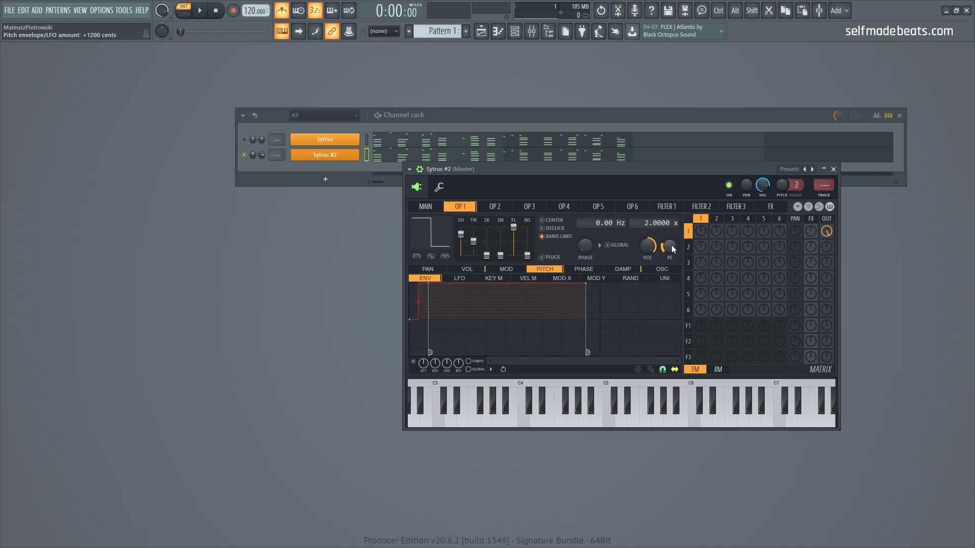
pyautogui.moveTo(416, 302); pyautogui.dragTo(415, 292)
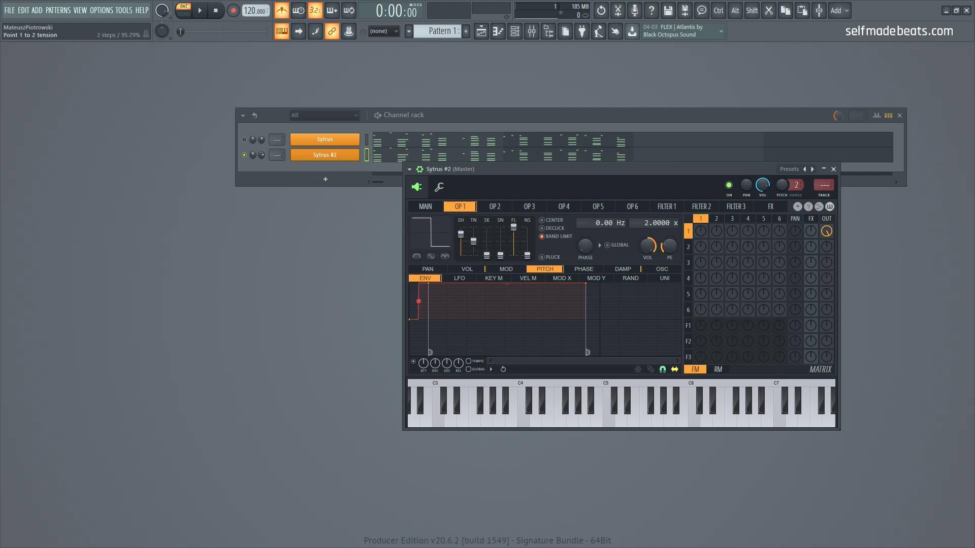
# - Try a higher pitch envelope amount and a multi-step tension between the first two points of operator 1's pitch envelope, playing test notes
pyautogui.moveTo(669, 246); pyautogui.dragTo(669, 237)
pyautogui.press('z')
pyautogui.press('z')
pyautogui.moveTo(419, 302); pyautogui.dragTo(418, 296)
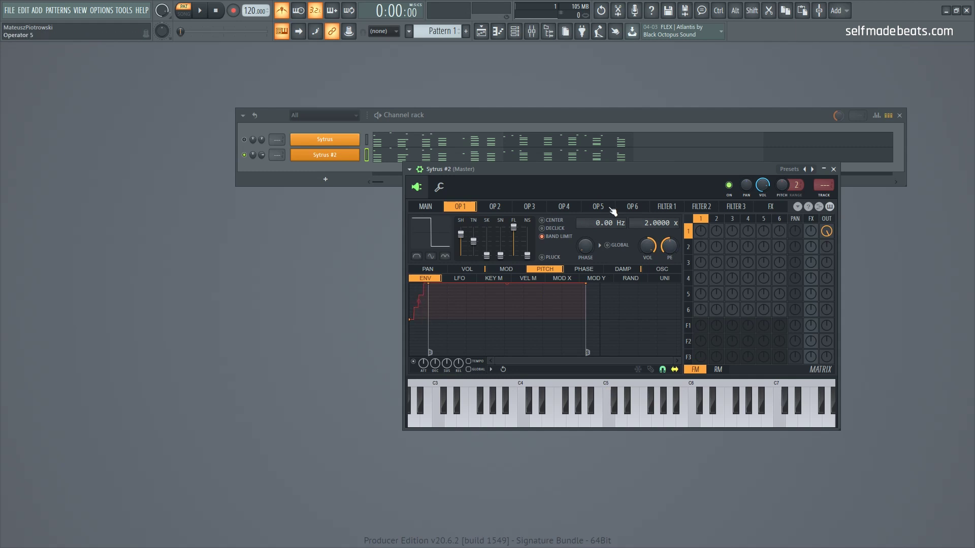
pyautogui.moveTo(667, 251); pyautogui.dragTo(667, 238)
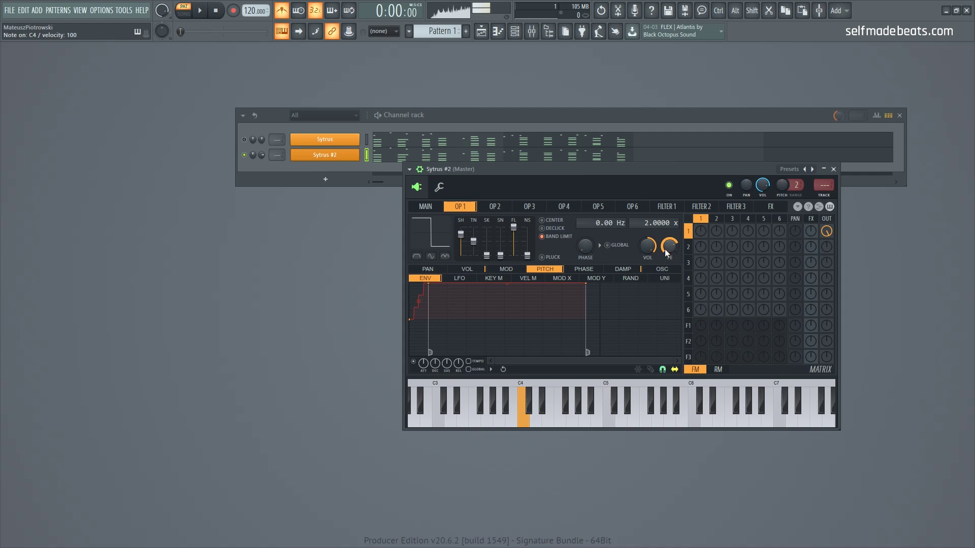
# - Restore the pitch envelope's former tension and lower operator 1's pitch envelope amount again, then play test notes
pyautogui.moveTo(418, 301); pyautogui.dragTo(419, 290)
pyautogui.moveTo(667, 248); pyautogui.dragTo(667, 262)
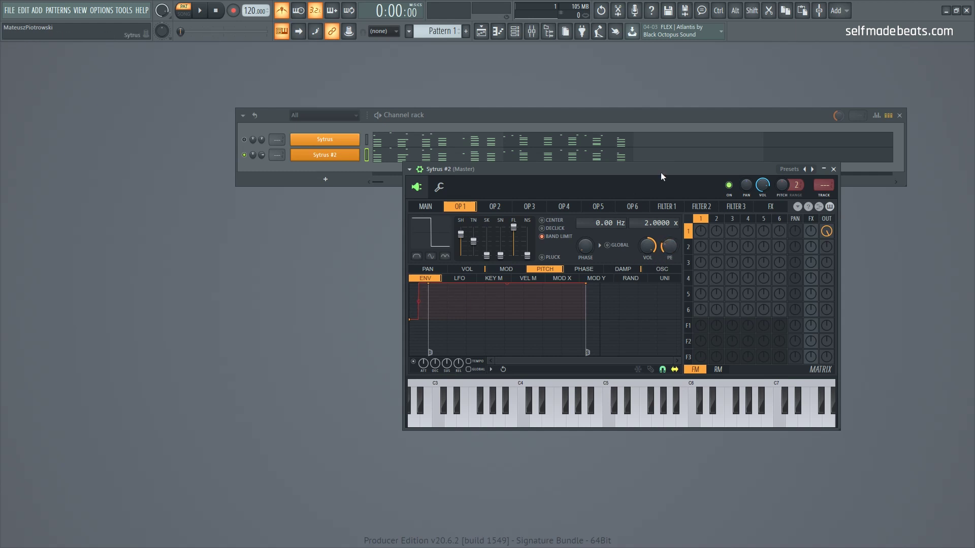
pyautogui.press('z')
pyautogui.press('z')
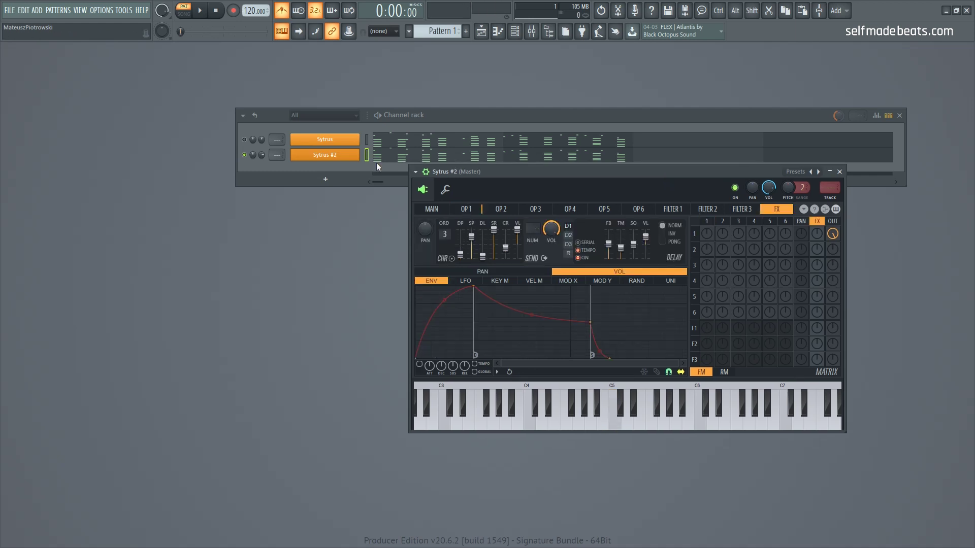
# - Play the pattern to hear Sytrus #2, stop playback, and bring the Sytrus #2 window back to the front
pyautogui.click(291, 170)
pyautogui.press('space')
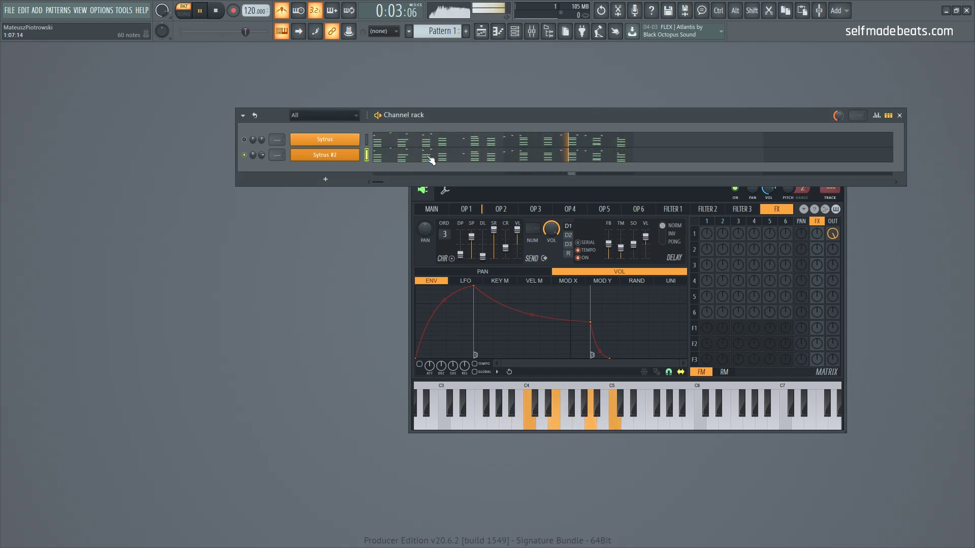
pyautogui.press('space')
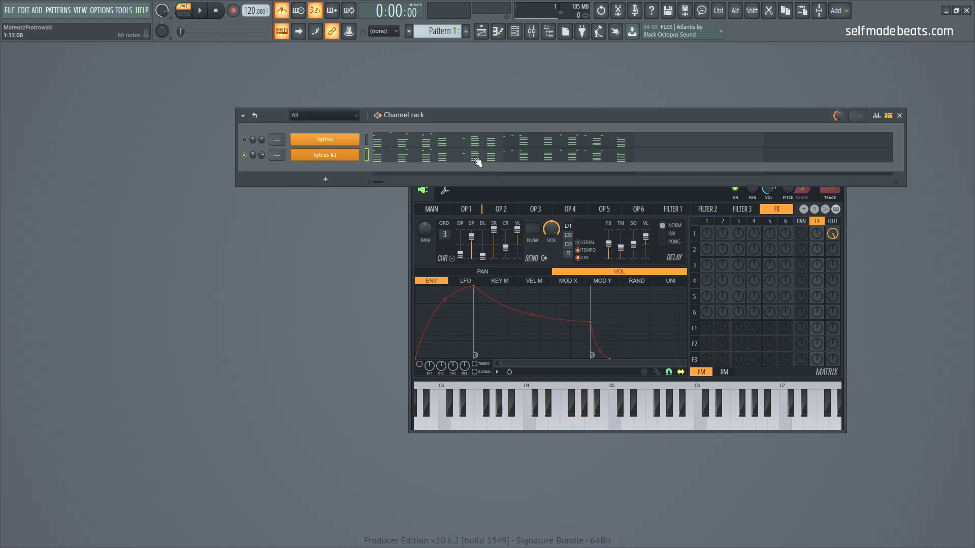
pyautogui.click(489, 191)
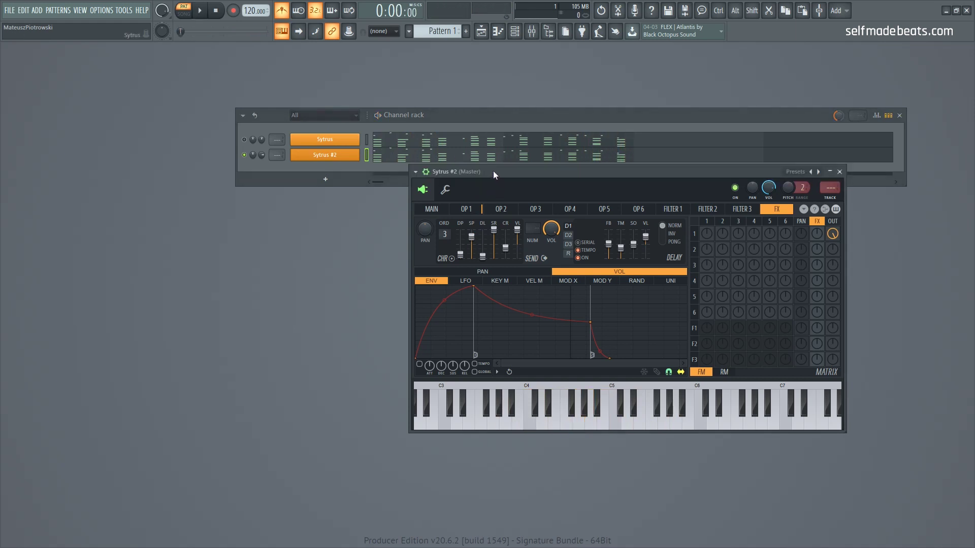